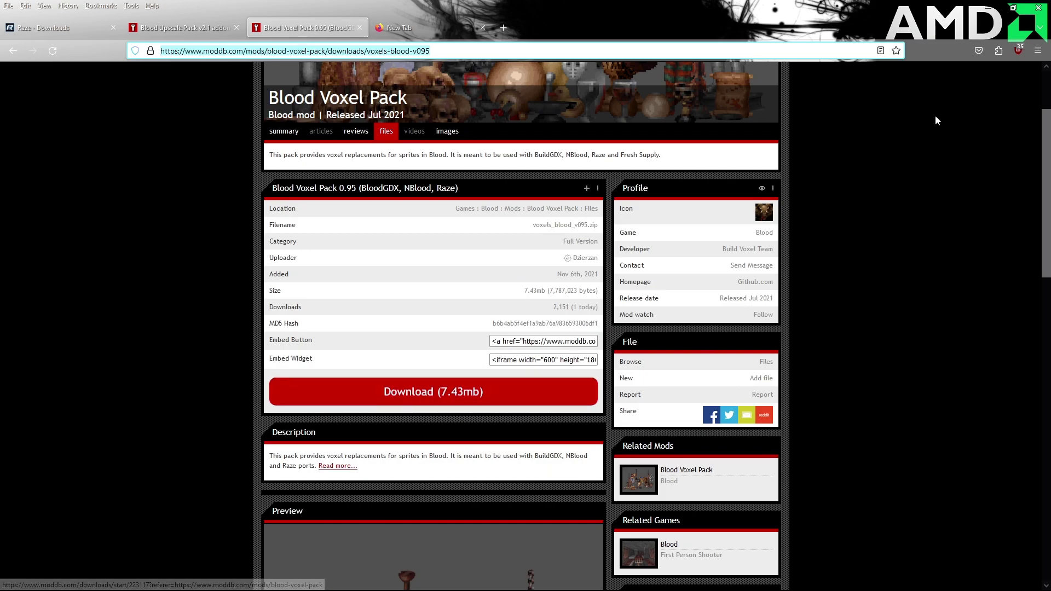
- Minimize the browser and bring up the Blood Temp and Blood - Fresh Supply folders in File Explorer side by side
left_click(990, 8)
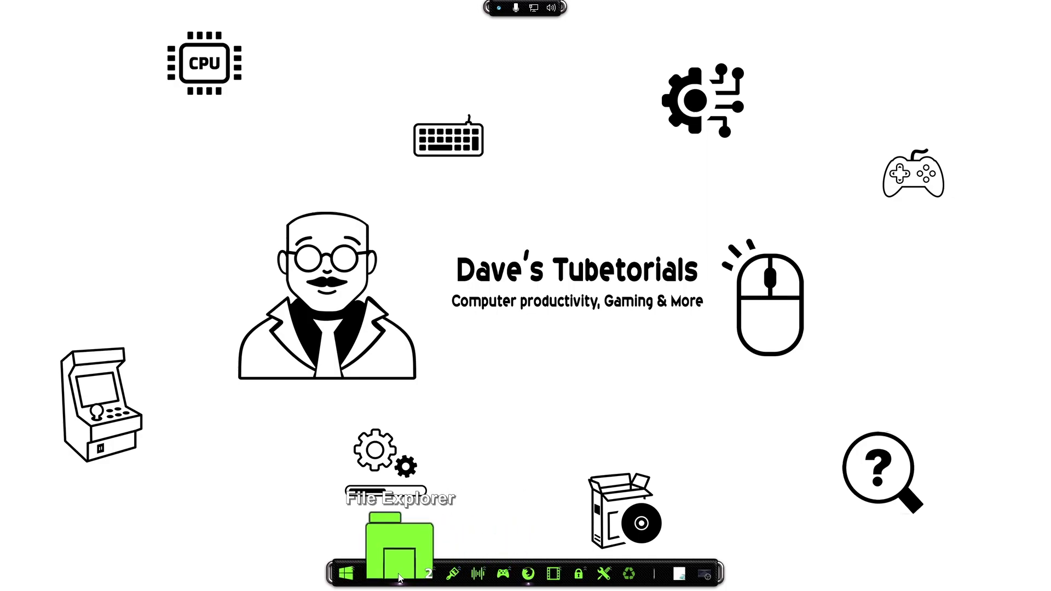
mouse_move(399, 577)
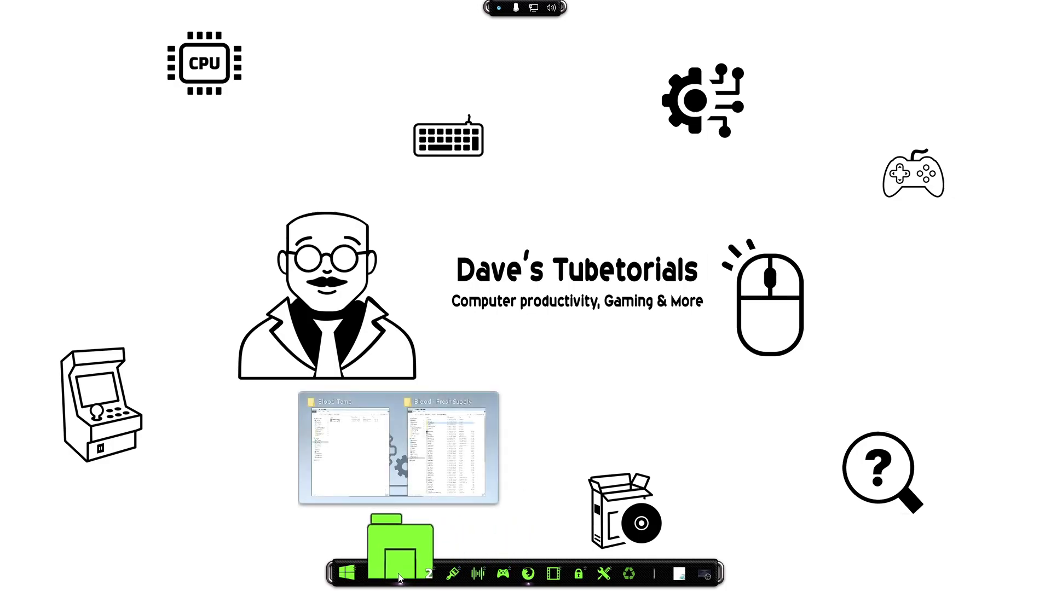
left_click(366, 471)
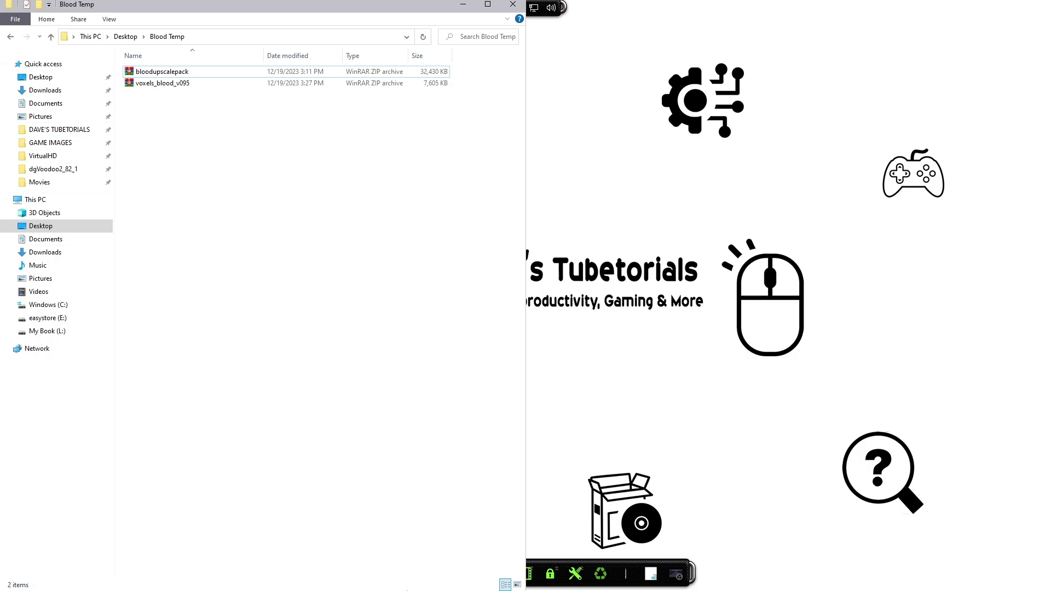
mouse_move(406, 590)
mouse_move(644, 560)
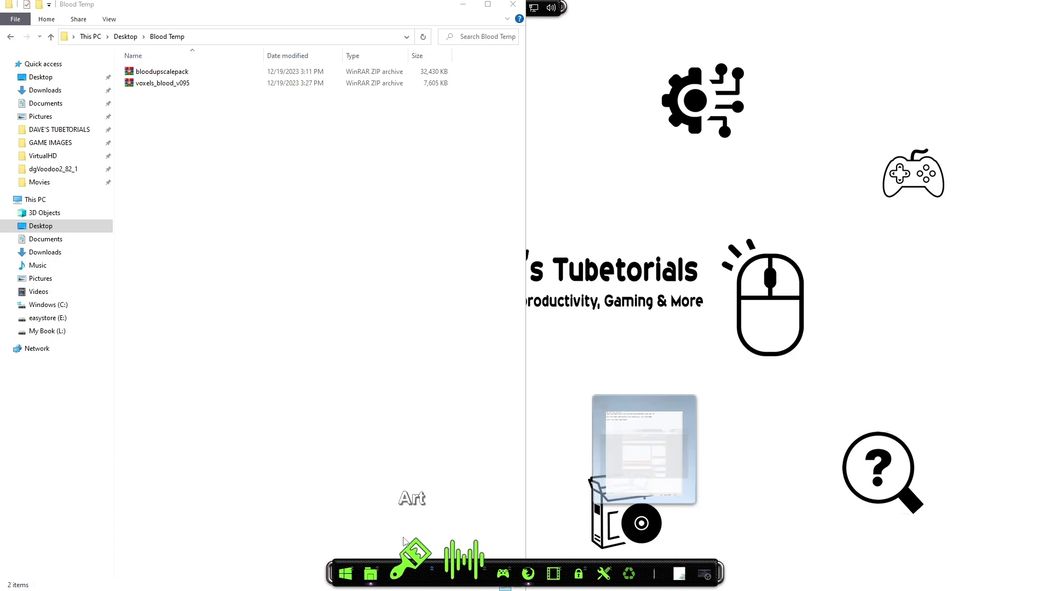
left_click(380, 397)
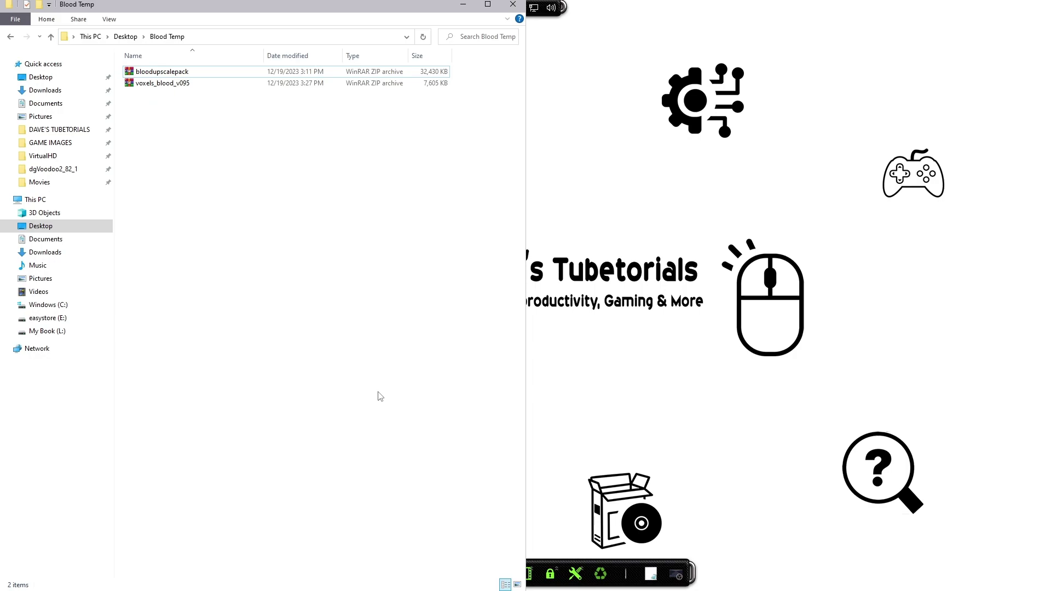
mouse_move(441, 587)
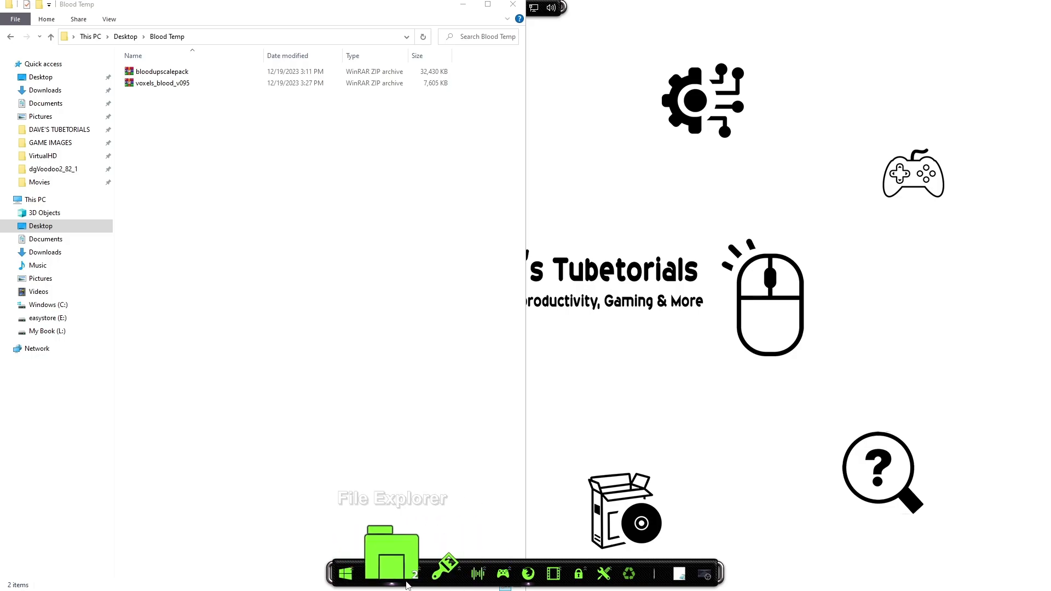
mouse_move(448, 477)
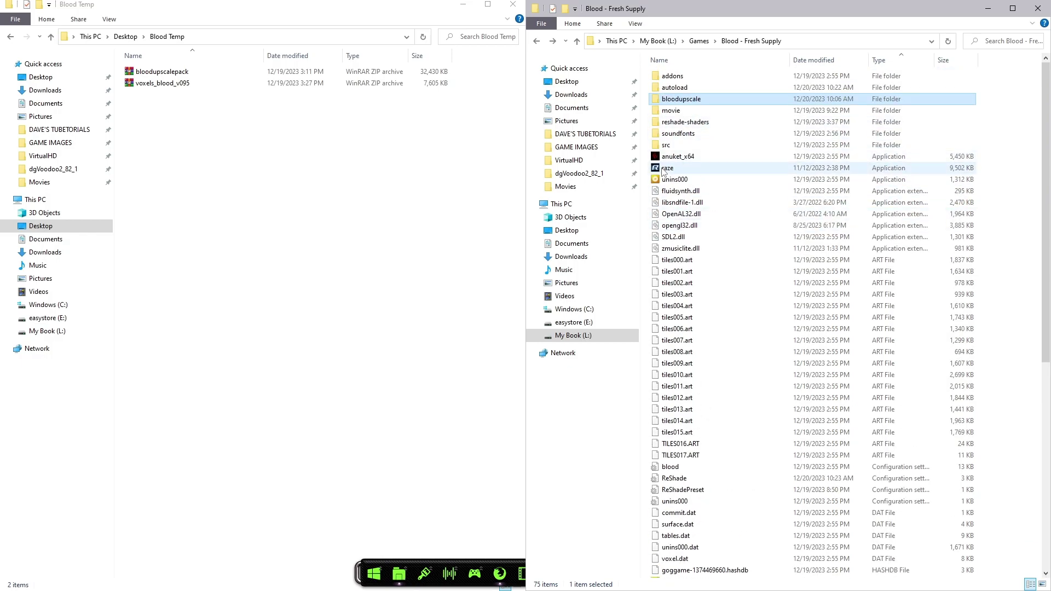
mouse_move(664, 171)
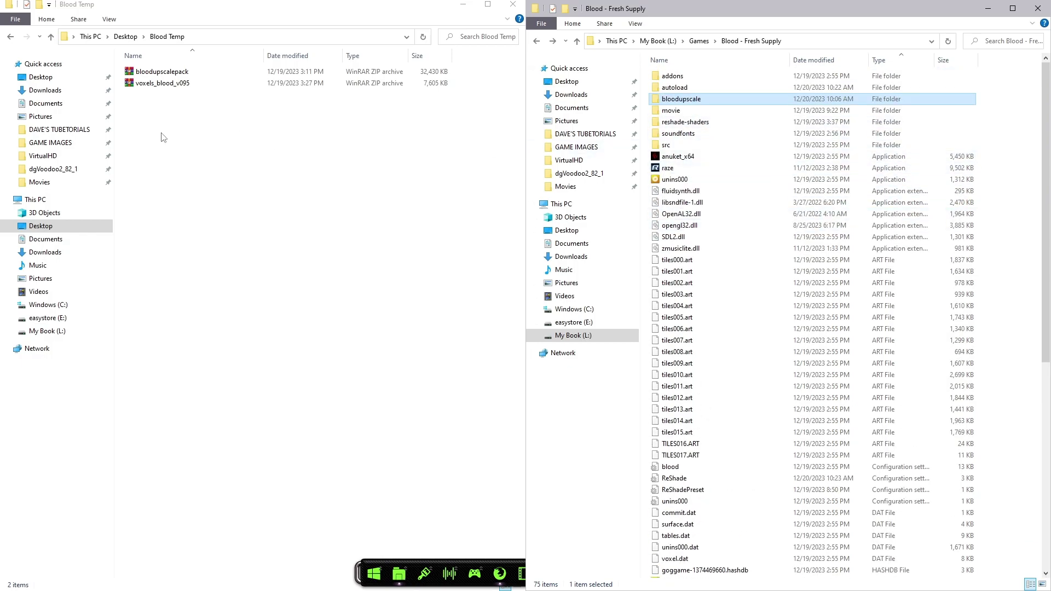
- Extract the bloodupscalepack archive in Blood Temp into its own bloodupscalepack folder
right_click(138, 76)
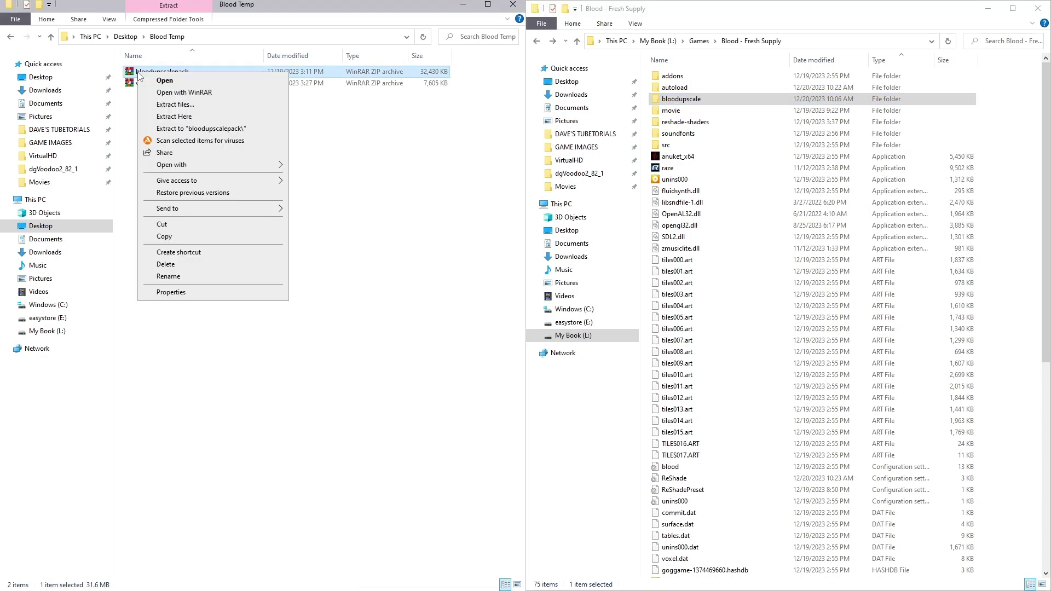
left_click(200, 128)
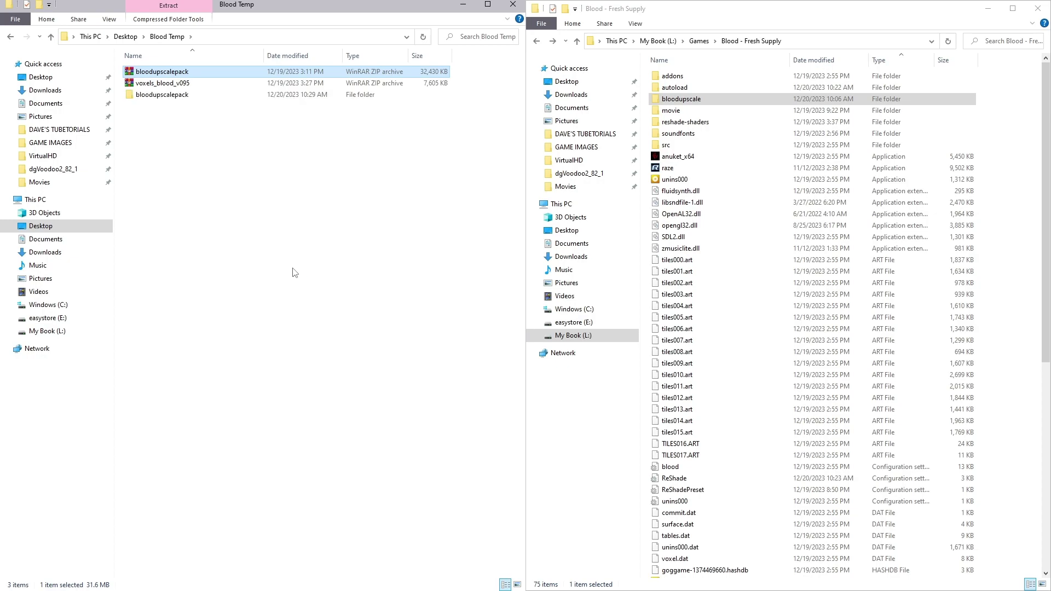
left_click(171, 123)
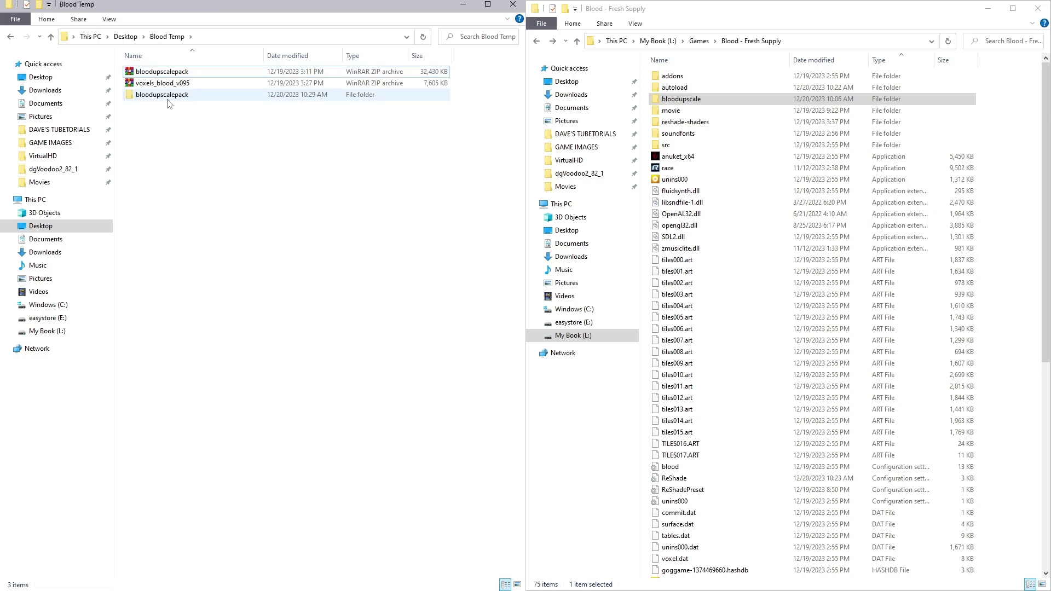
- Open the extracted pack's autoload folder and the game's bloodupscale folder to compare the archives they contain
left_click(162, 102)
double_click(161, 100)
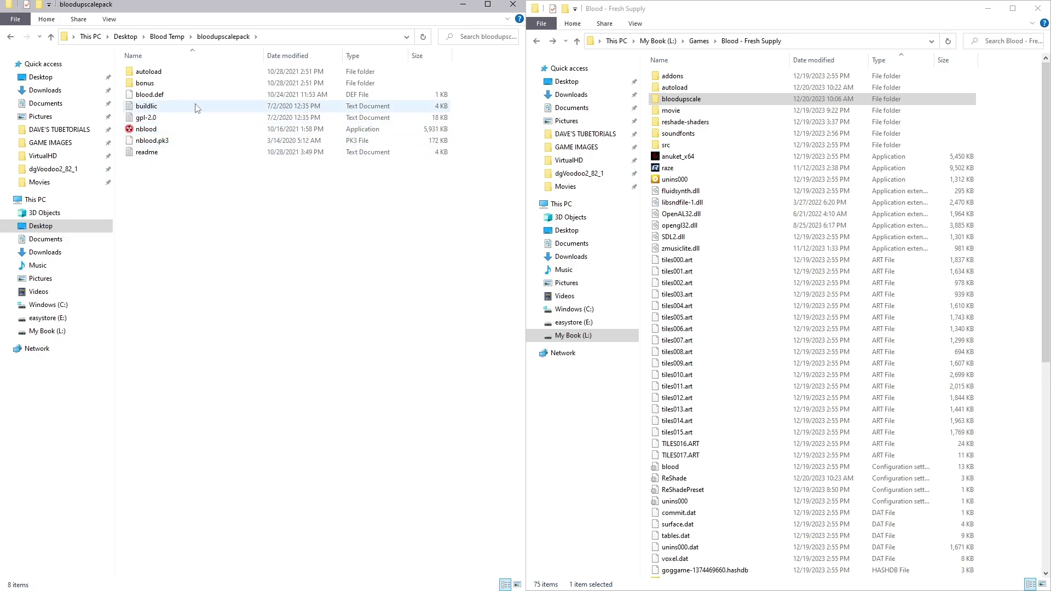
double_click(155, 74)
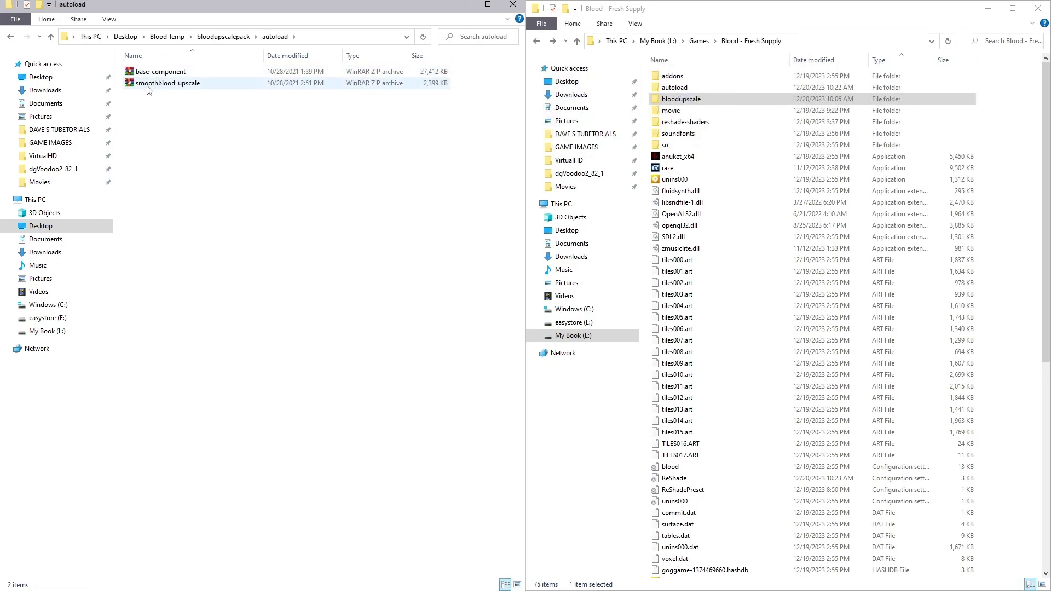
left_click(697, 101)
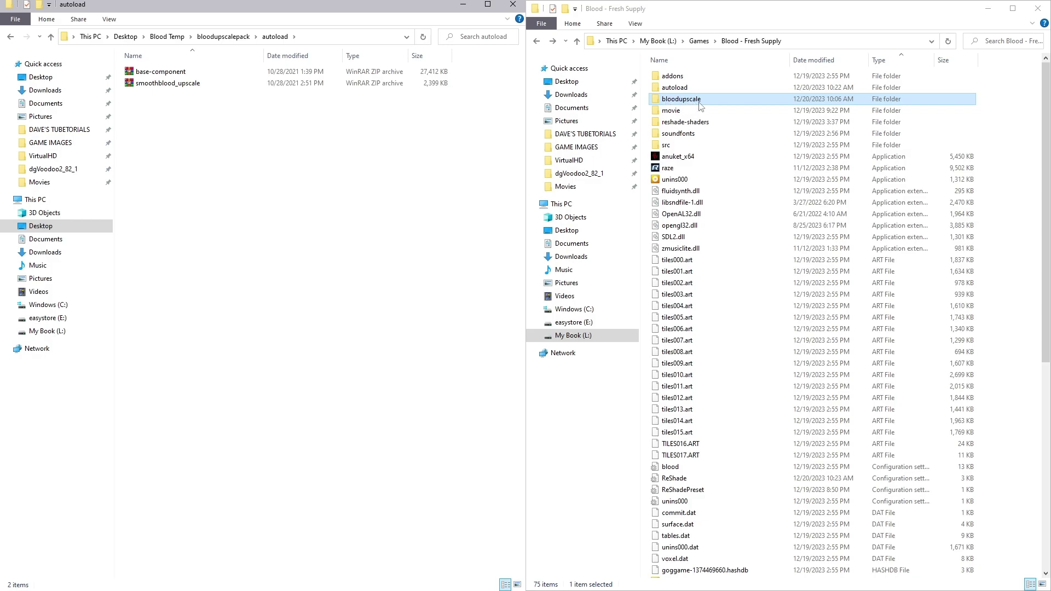
left_click(681, 103)
double_click(673, 104)
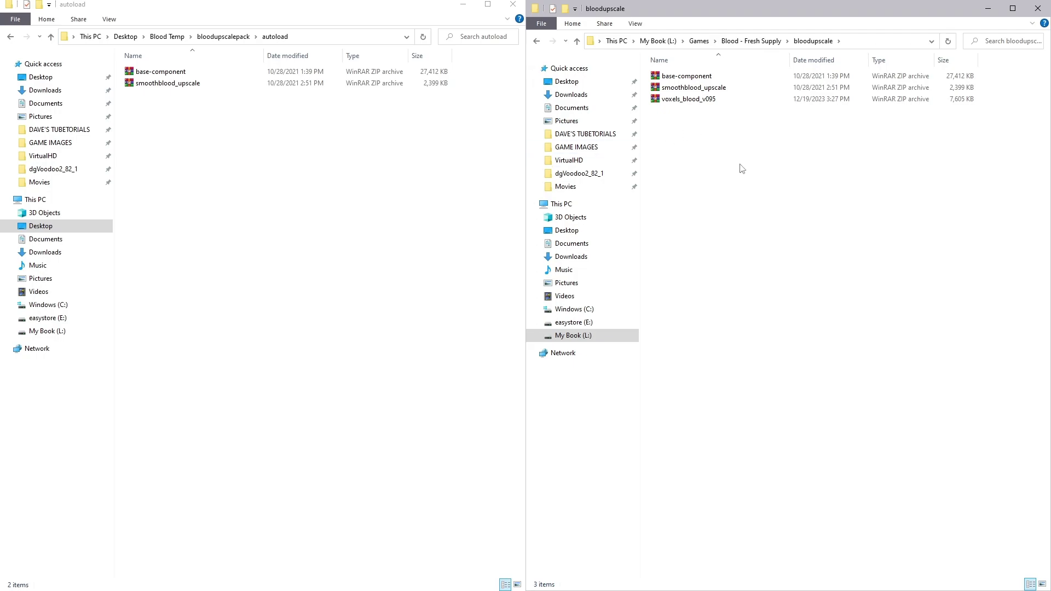
- Go back to Blood Temp to point out the voxels_blood_v095 archive, and return to the Desktop folder
left_click(13, 39)
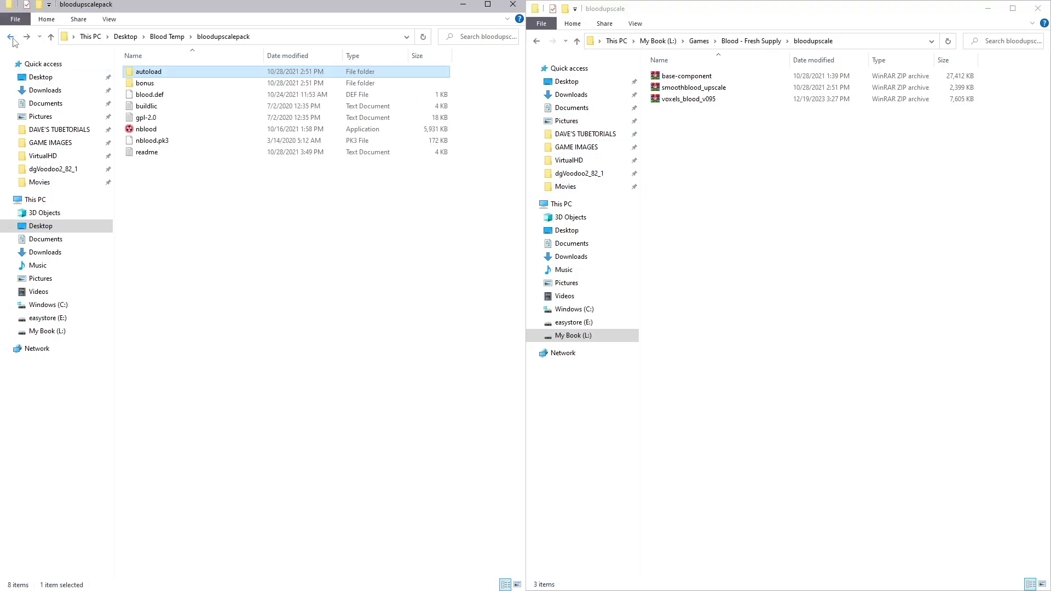
left_click(12, 39)
left_click(149, 96)
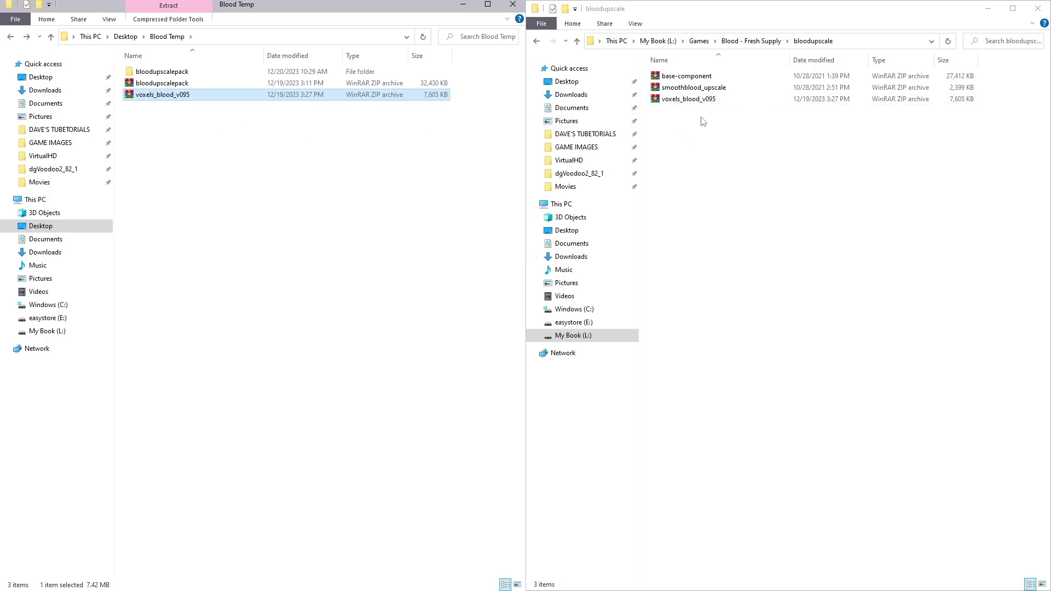
left_click(404, 181)
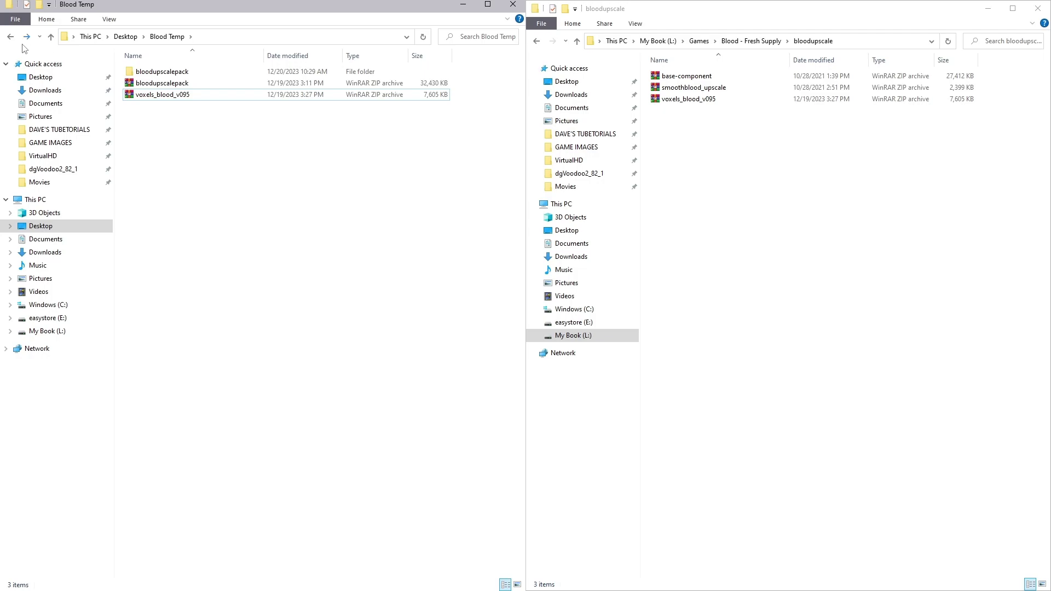
left_click(10, 36)
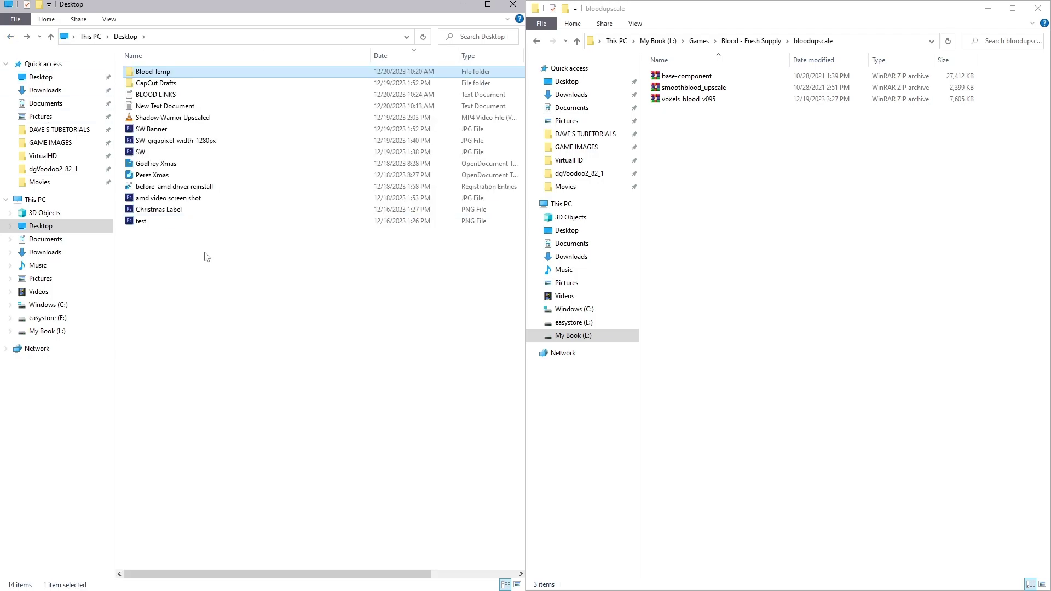
left_click(290, 330)
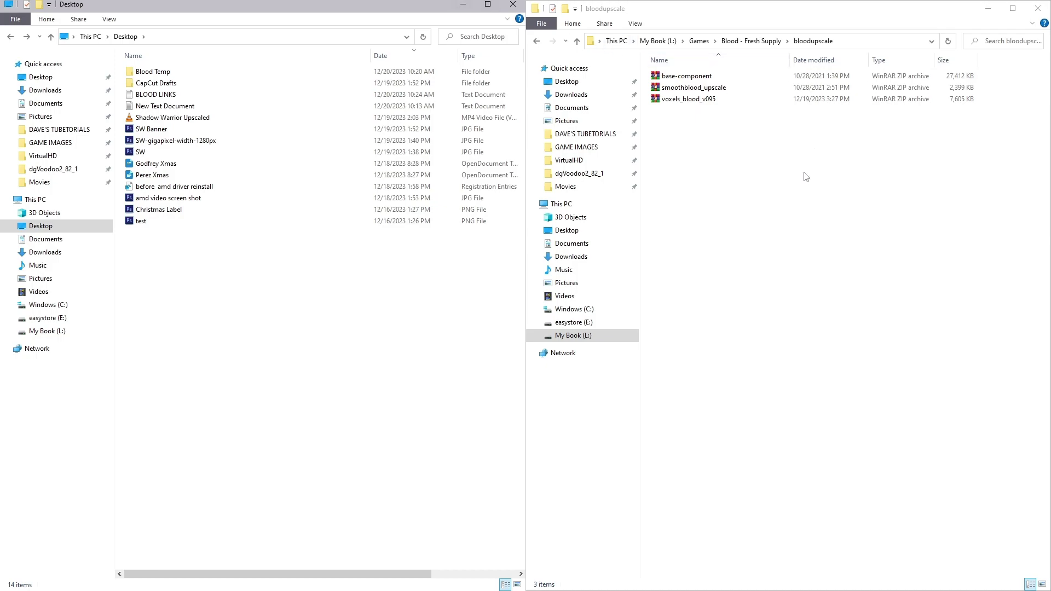
- Return from bloodupscale to the Blood - Fresh Supply folder and look through its files for the raze application
left_click(536, 42)
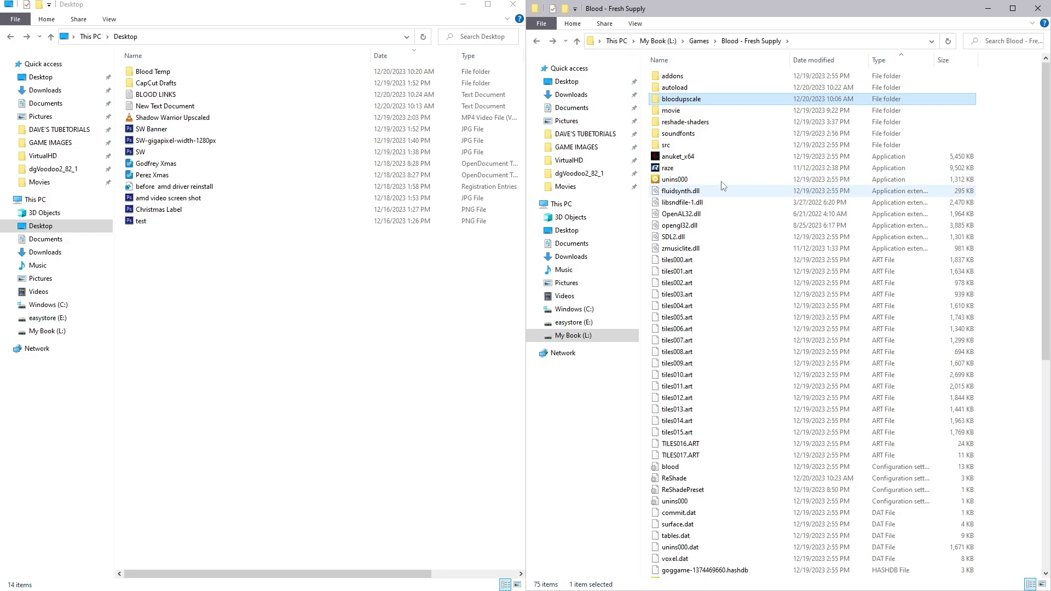
scroll(729, 249, "down", 3)
scroll(729, 250, "up", 3)
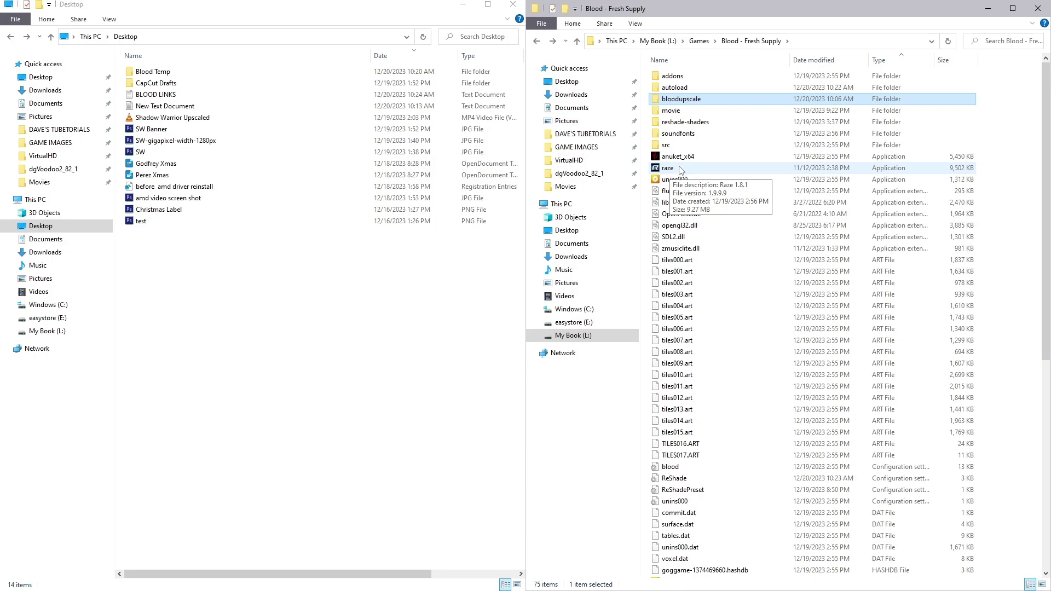
- Open the raze configuration settings file from Documents > My Games > raze and dock it beside the game folder
left_click(55, 109)
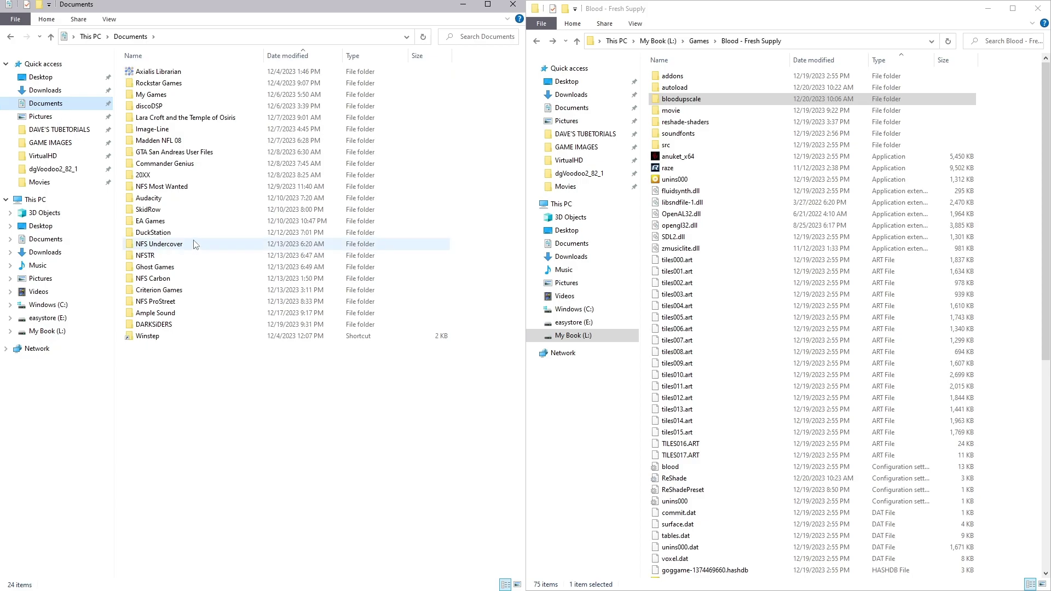
double_click(150, 105)
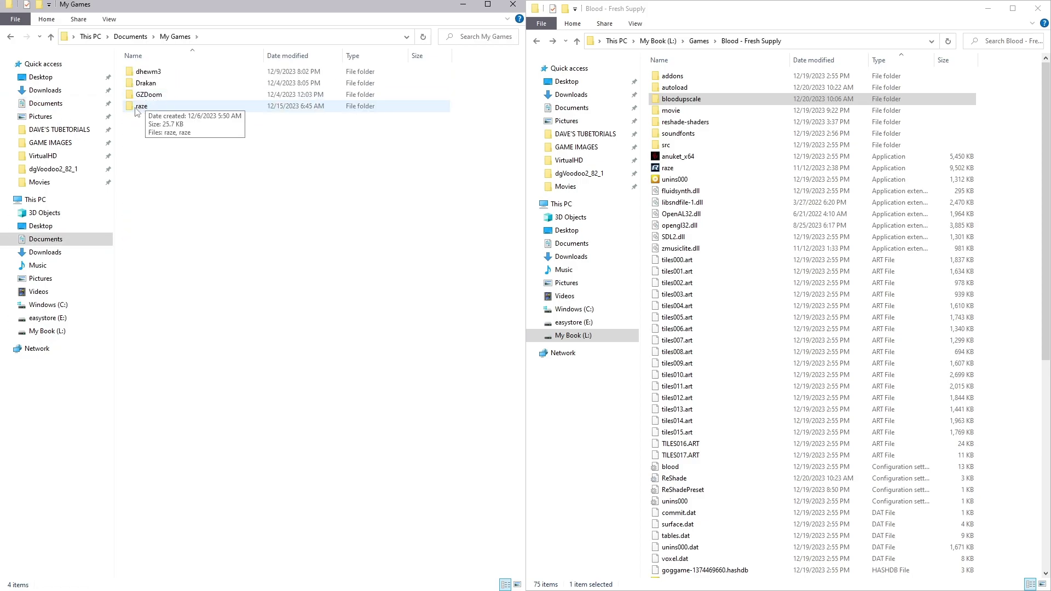
double_click(141, 109)
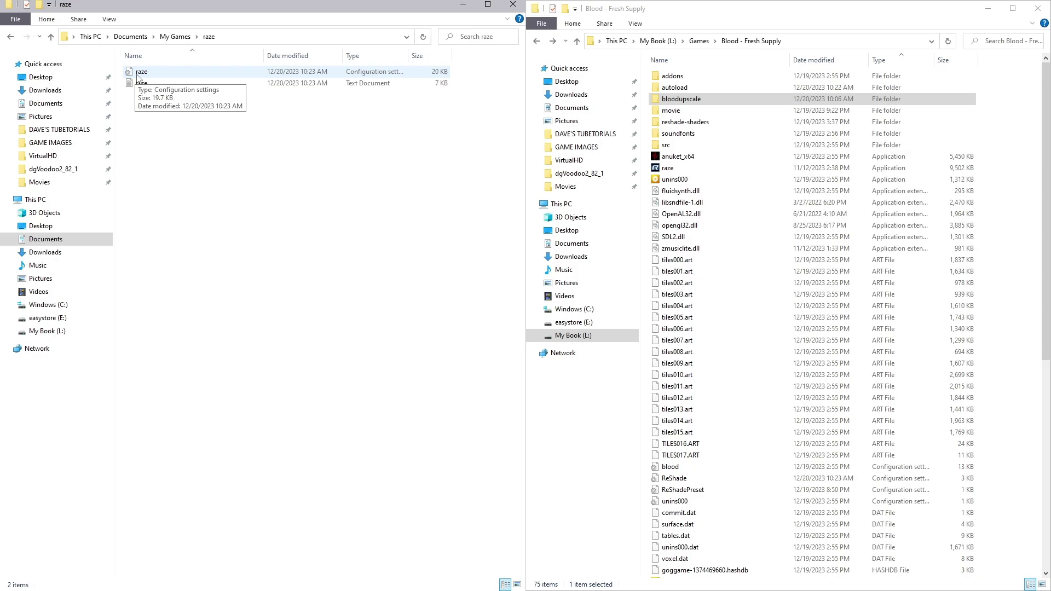
double_click(138, 73)
left_click_drag(414, 195, 183, 133)
key("super+Left")
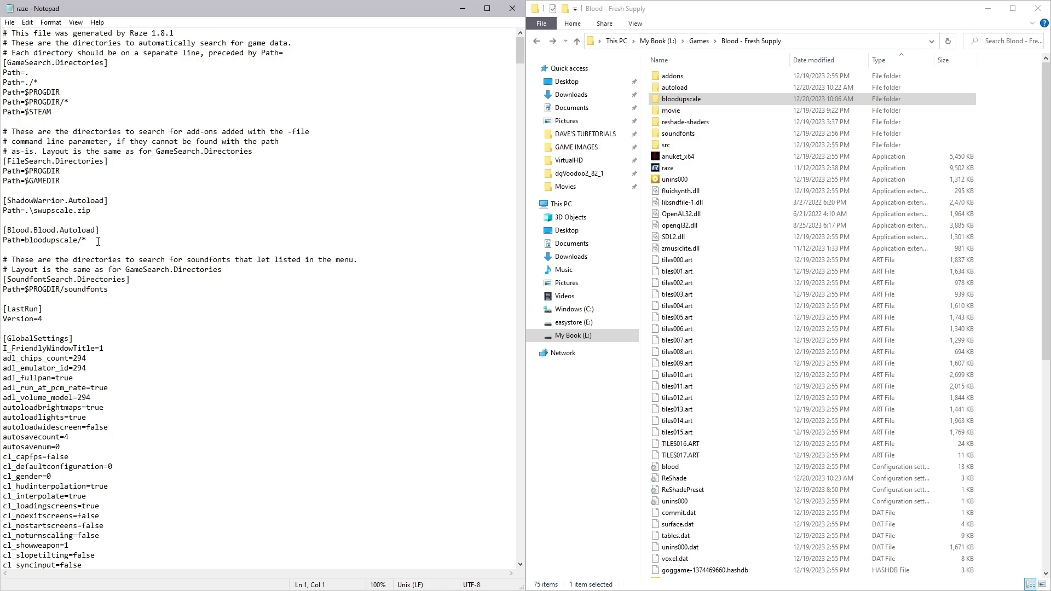
- Examine the [Blood.Blood.Autoload] section and its Path=bloodupscale/* line in the raze configuration, then close the file
left_click_drag(87, 241, 2, 223)
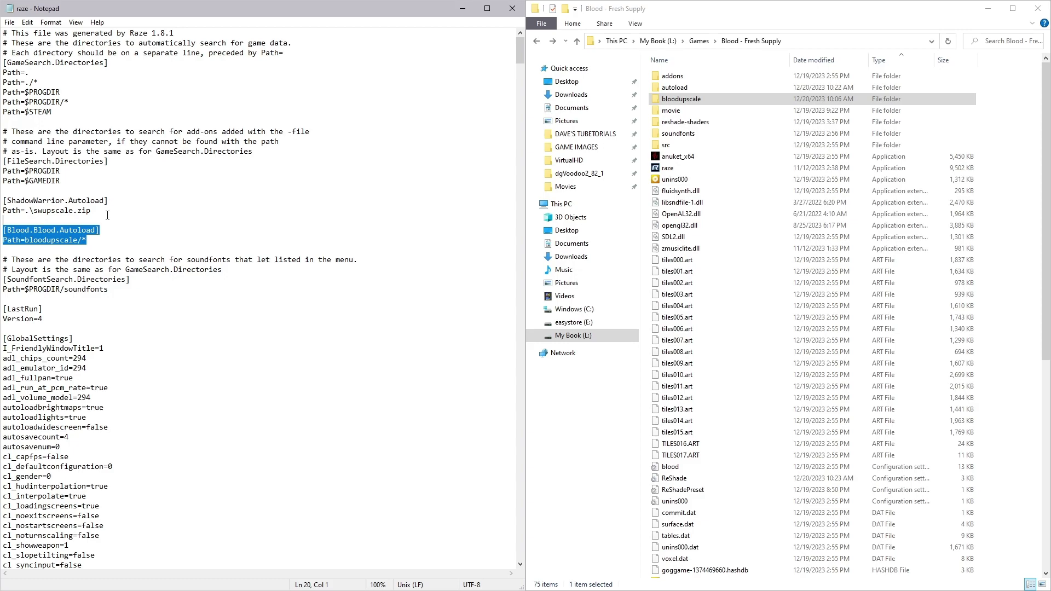
left_click(96, 243)
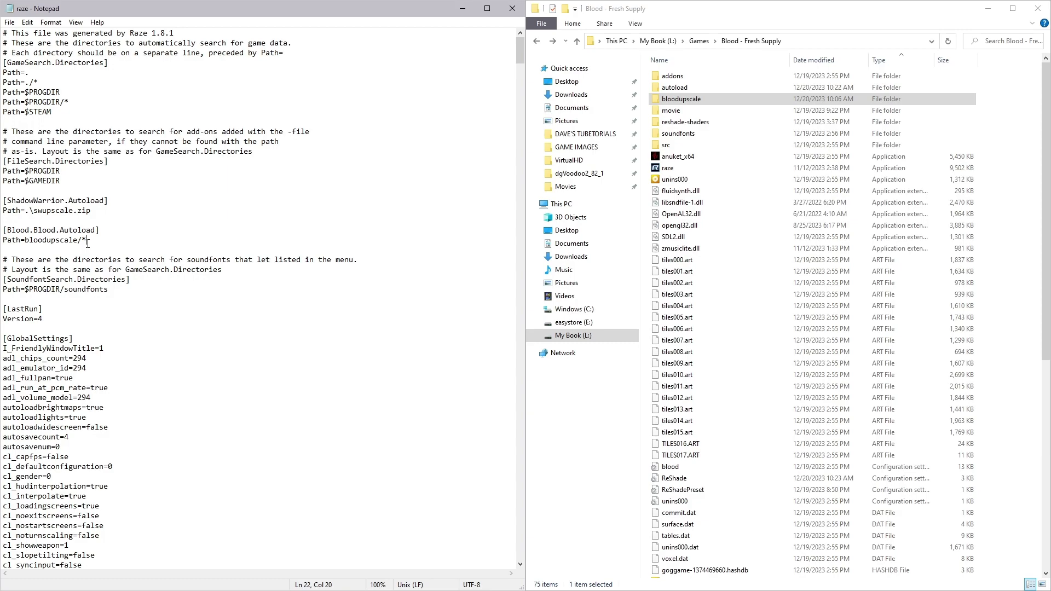
left_click_drag(86, 241, 3, 227)
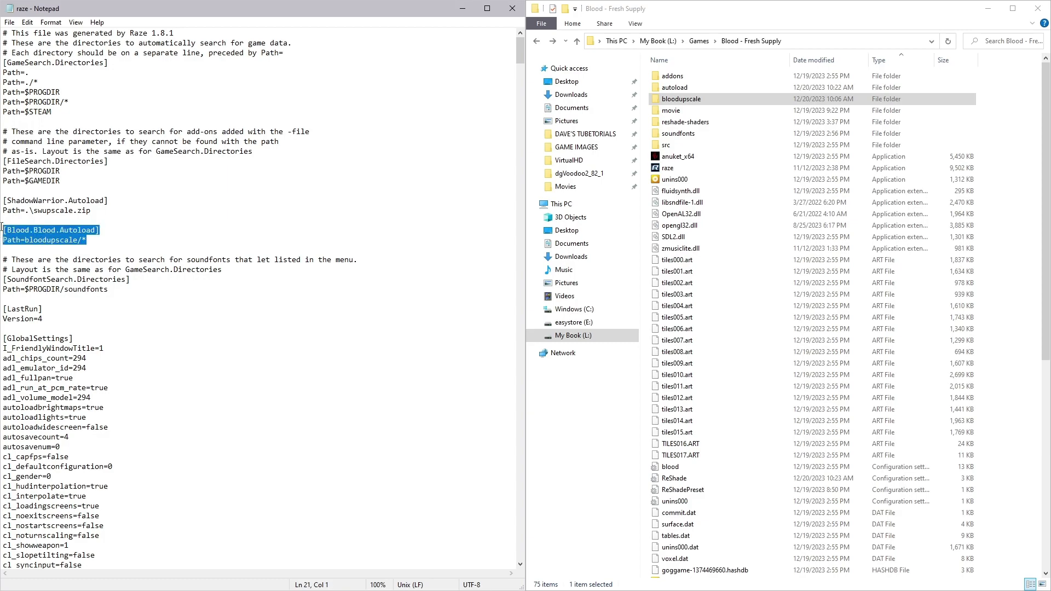
left_click(202, 216)
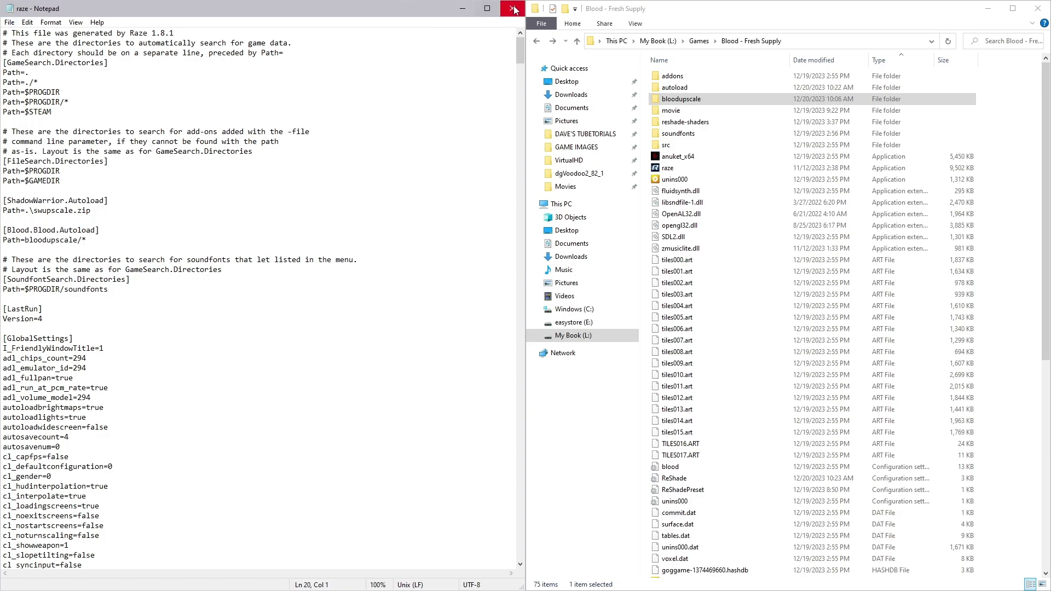
left_click(513, 9)
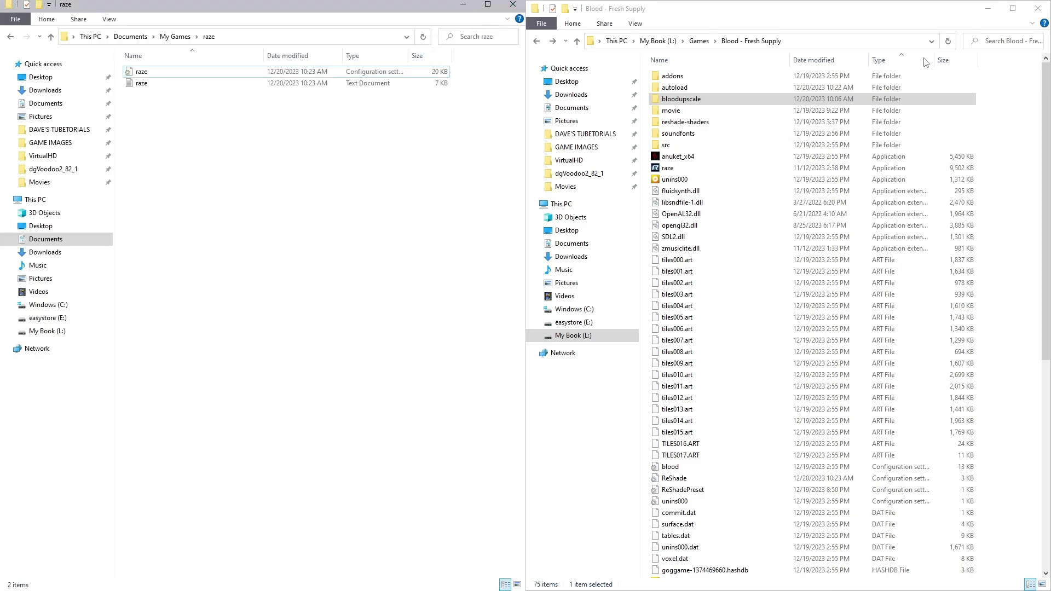
- Maximize the game folder, launch raze, and start BLOOD: One Unit Whole Blood with the Vulkan renderer
left_click(1013, 9)
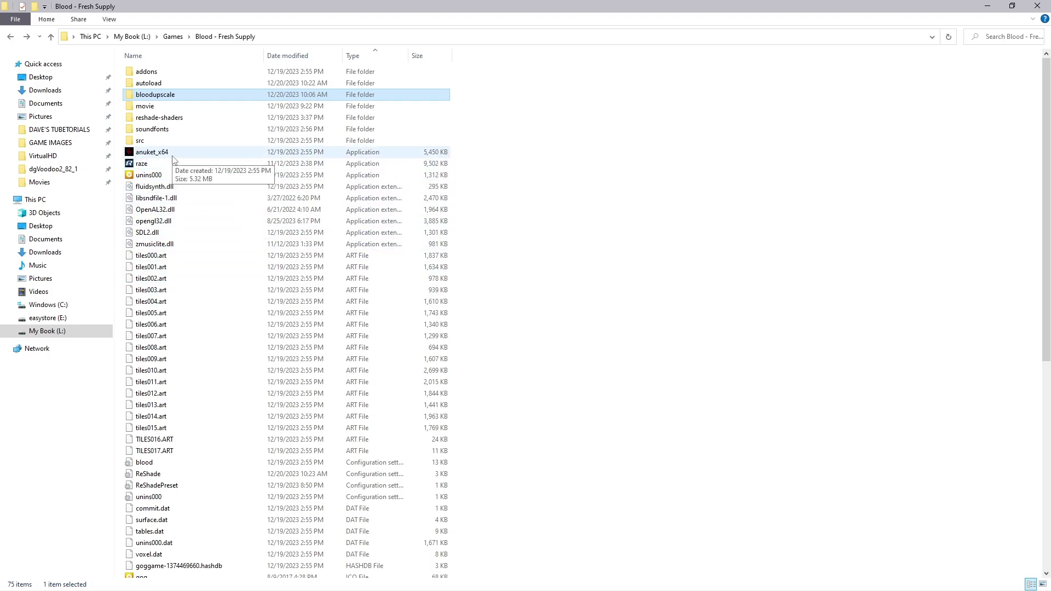
left_click(140, 167)
double_click(141, 167)
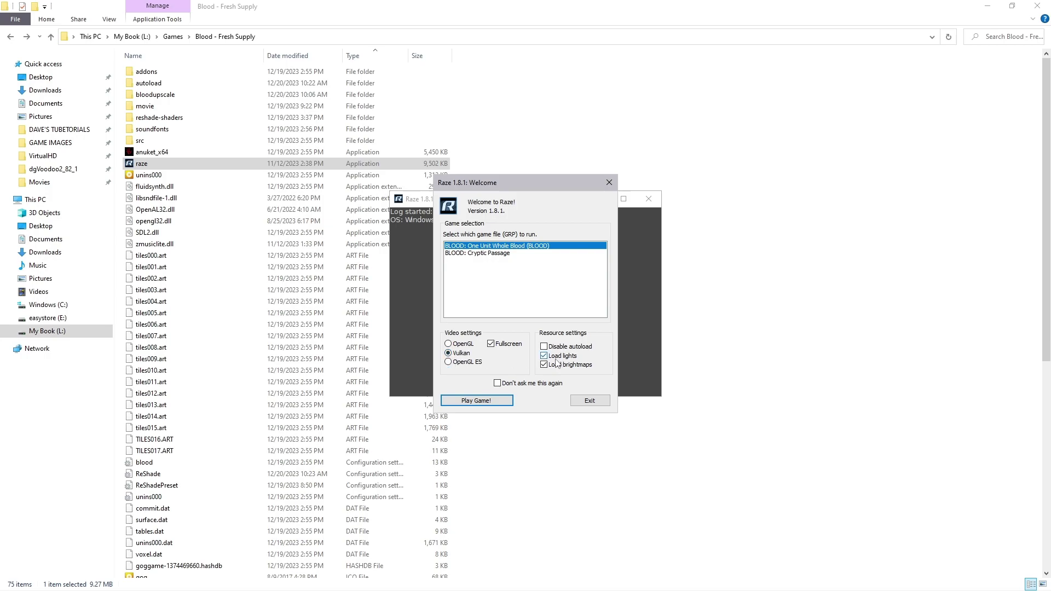
left_click(477, 401)
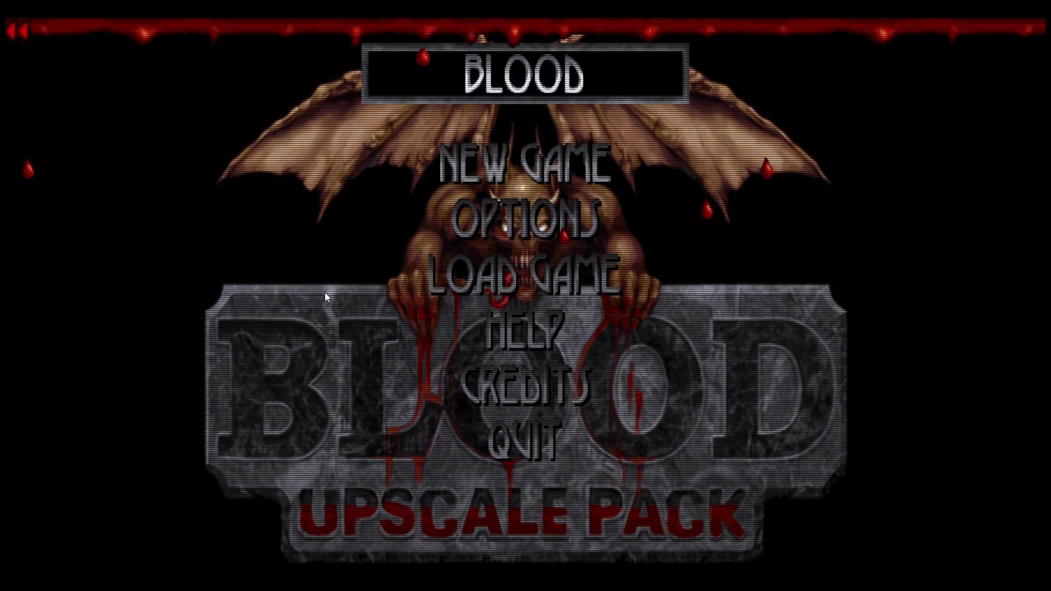
- Disable the AdvancedCRT effect and Performance Mode in the ReShade overlay, then close the overlay
key("Home")
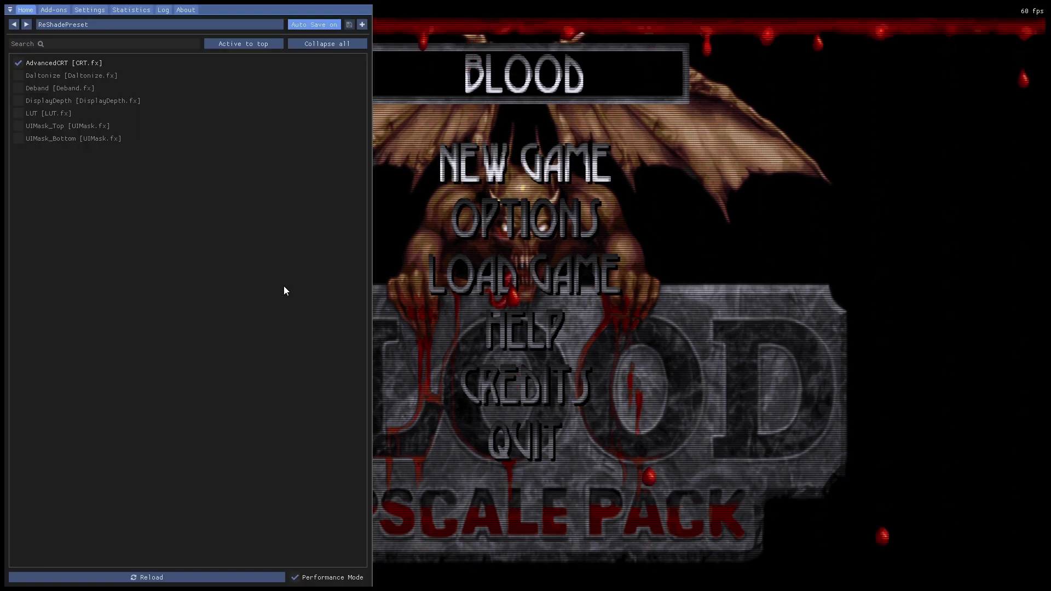
left_click(17, 62)
left_click(296, 579)
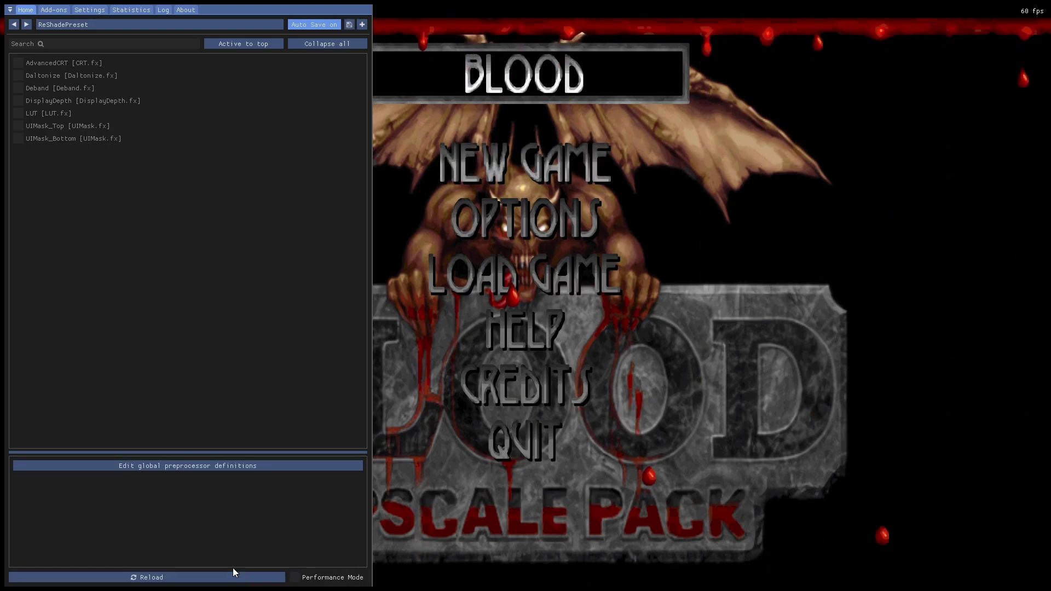
key("Home")
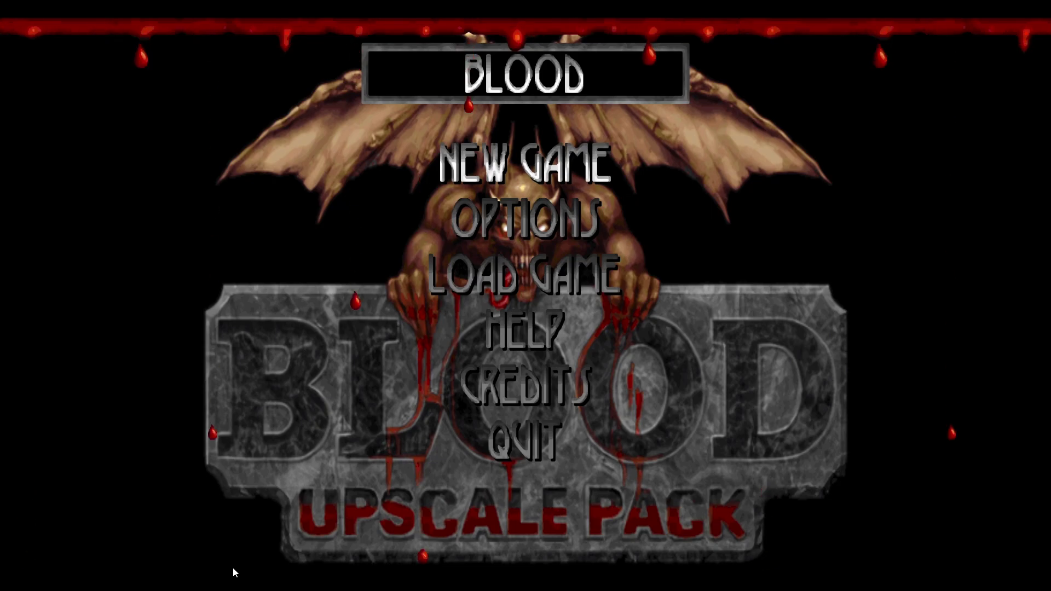
- Open the video mode settings from the game's options
key("Down")
key("Down")
key("Up")
key("Up")
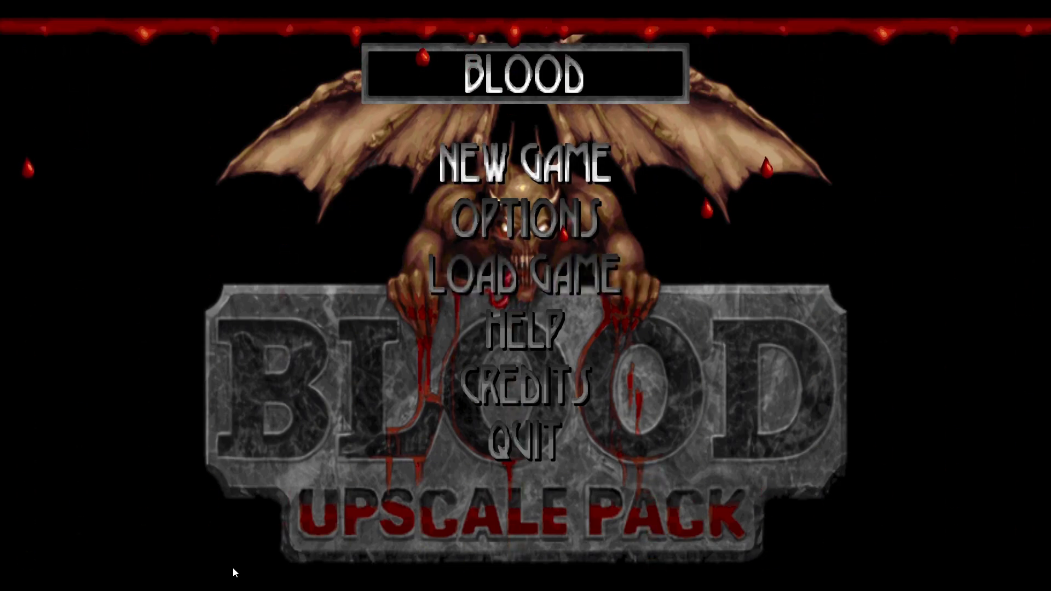
key("Down")
key("Return")
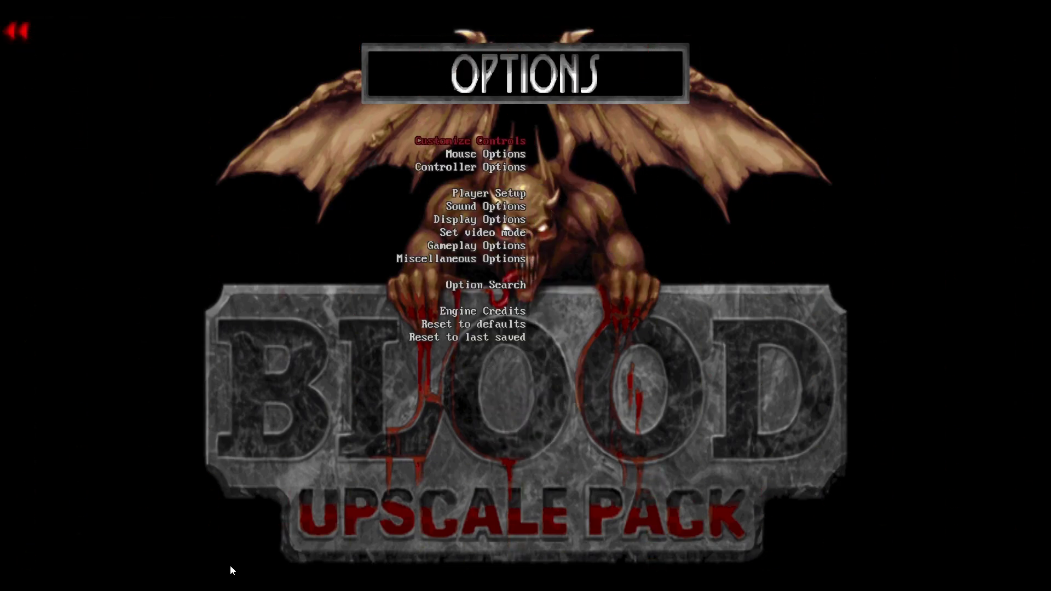
key("Down")
key("Down")
key("Down")
key("Down")
key("Down")
key("Down")
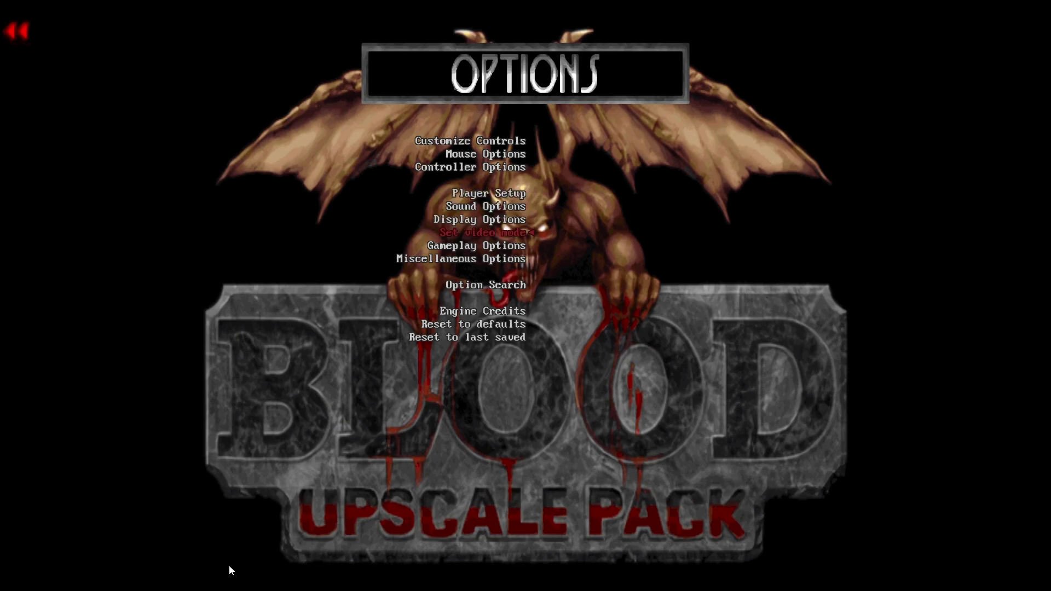
key("Return")
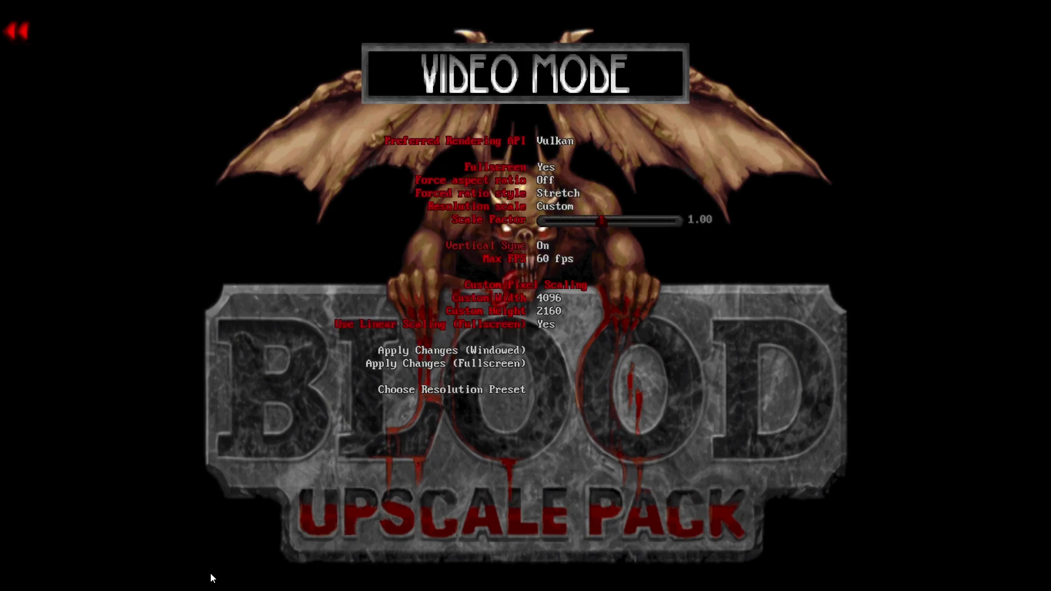
- Set the custom resolution to 1920 wide by 1080 high and apply the change in fullscreen
key("Up")
key("BackSpace")
key("BackSpace")
key("BackSpace")
key("BackSpace")
type("1920")
key("Down")
key("BackSpace")
key("BackSpace")
key("BackSpace")
key("BackSpace")
type("1080")
key("Down")
key("Down")
key("Down")
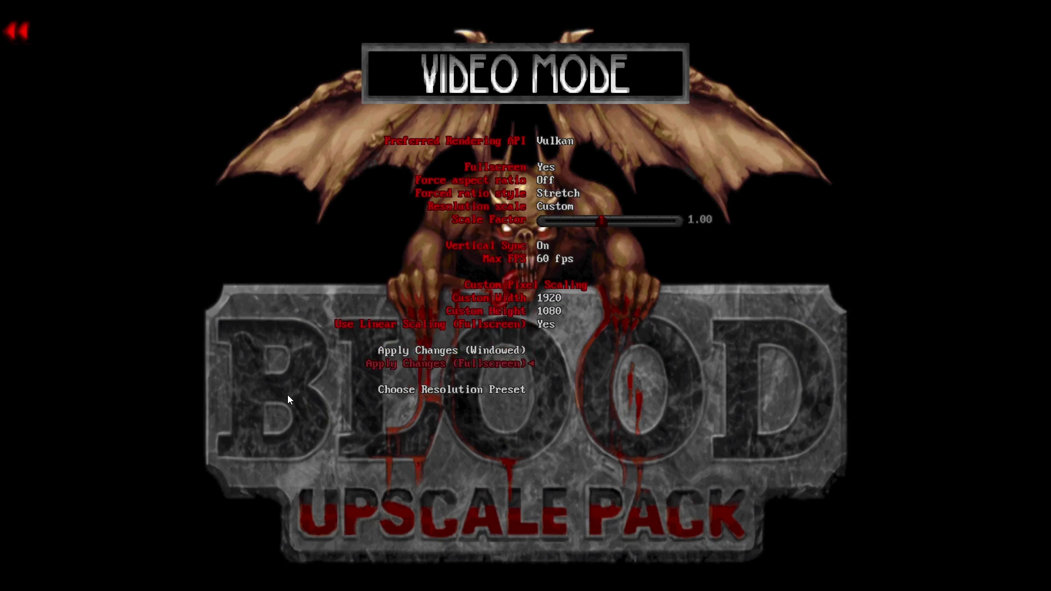
key("Return")
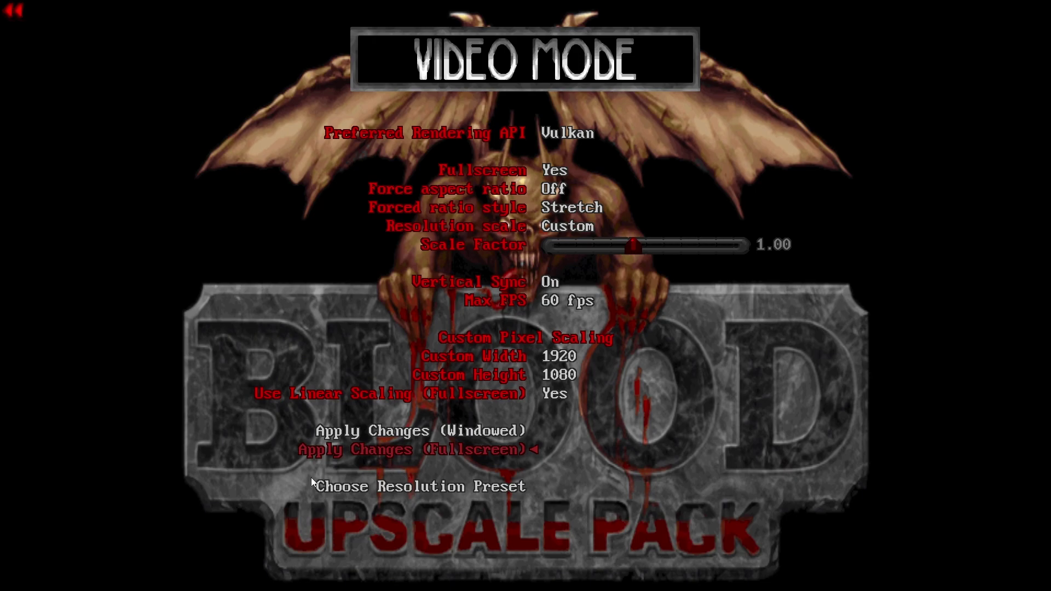
- Leave the video mode settings and examine the Render Options under Display Options, from True Color Textures down to Palette Emulation
key("Escape")
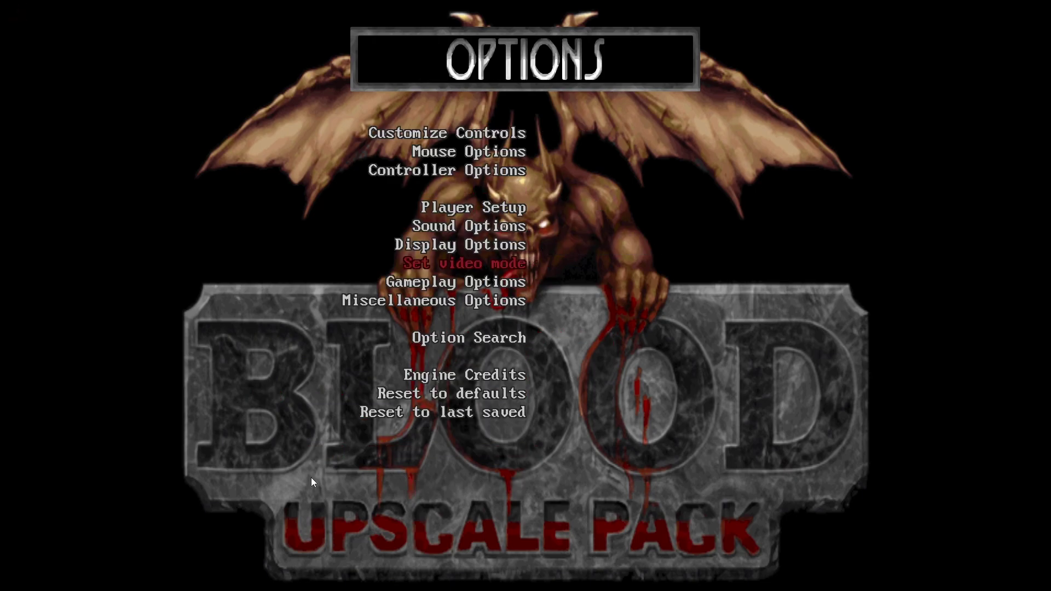
key("Up")
key("Return")
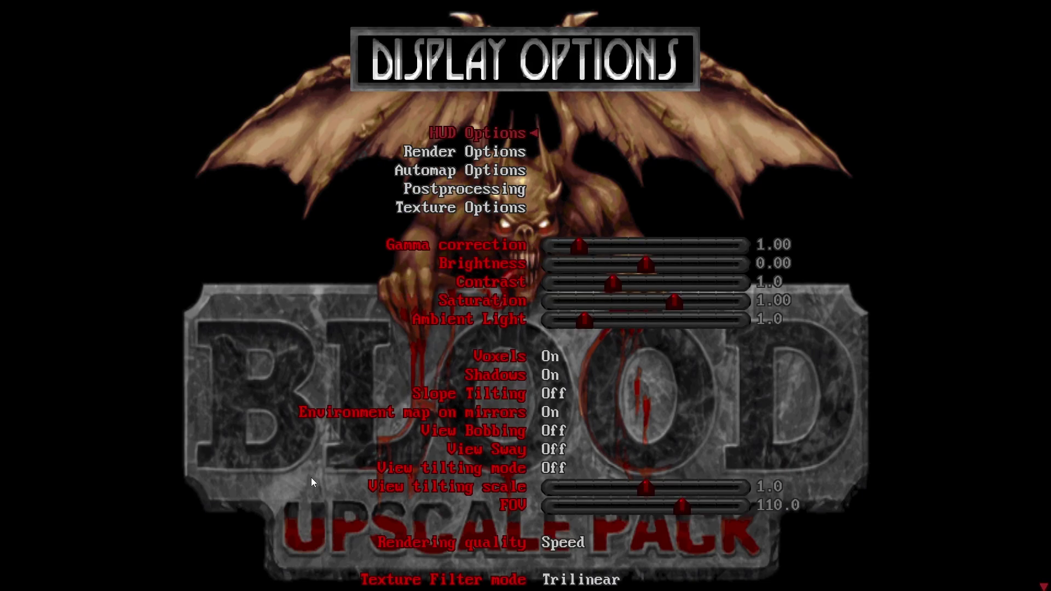
key("Down")
key("Return")
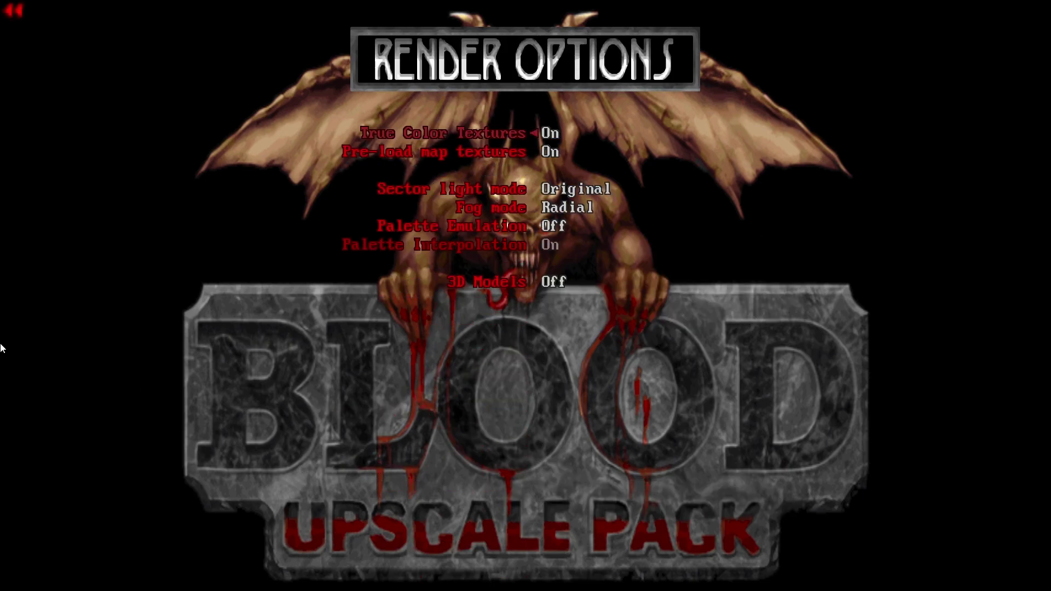
key("Down")
key("Down")
key("Down")
key("Down")
key("Down")
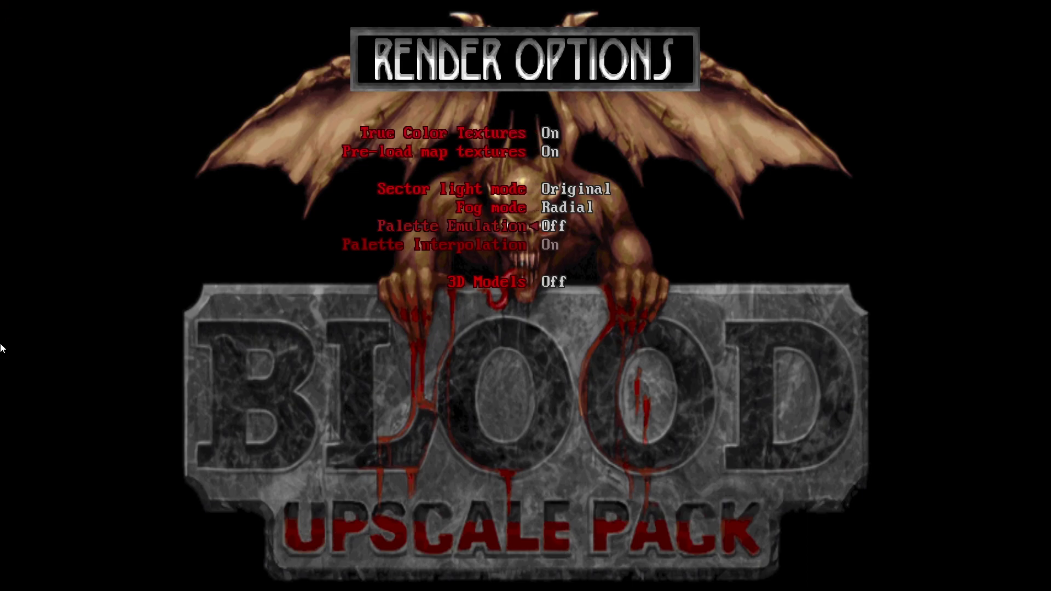